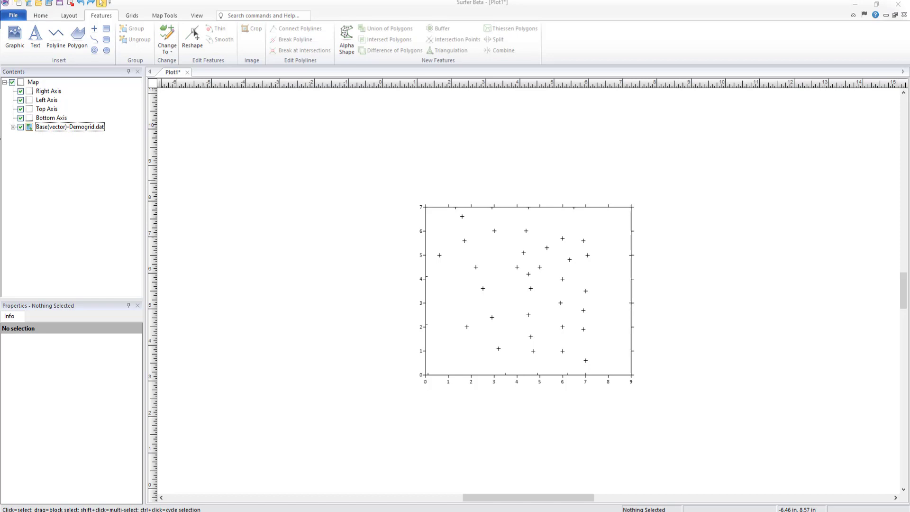
Expand the Base(vector) layer and Shift-select the nine right-column demogrid points
{"action": "left_click", "coordinate": [12, 126]}
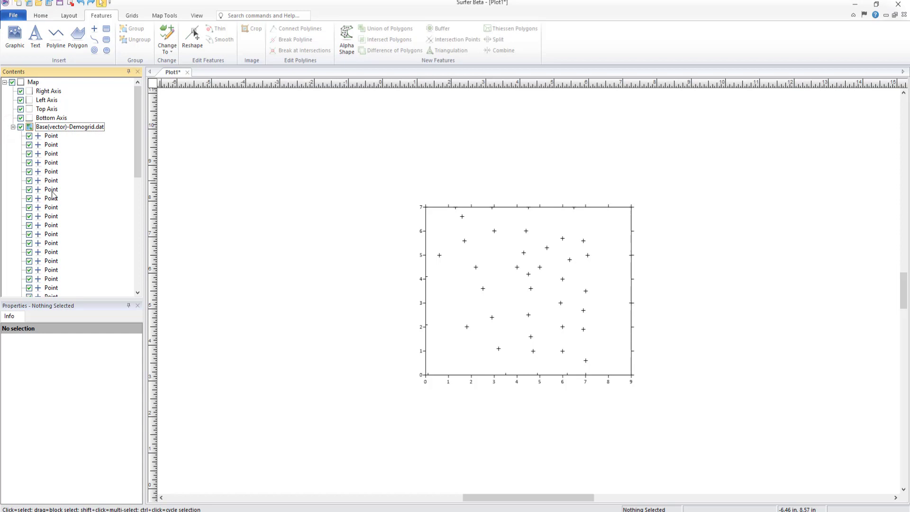
{"action": "left_click", "coordinate": [52, 199]}
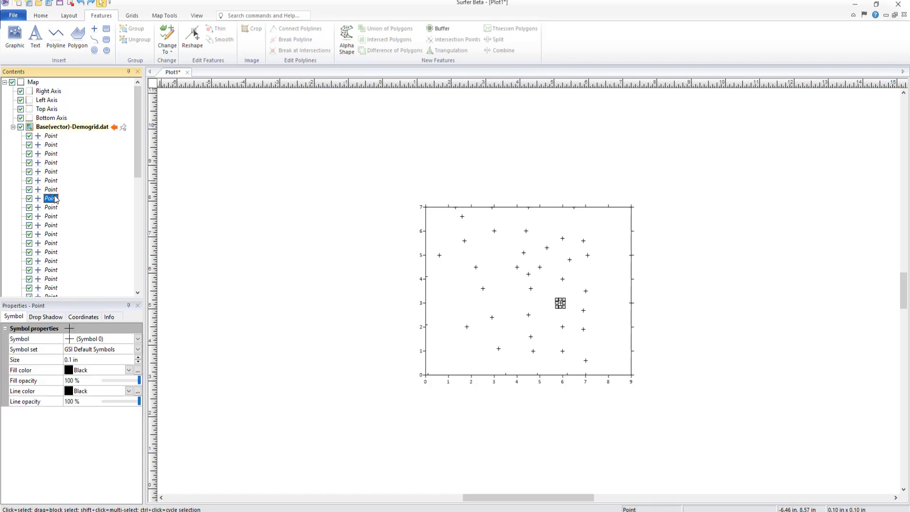
{"action": "left_click", "coordinate": [50, 270], "text": "shift"}
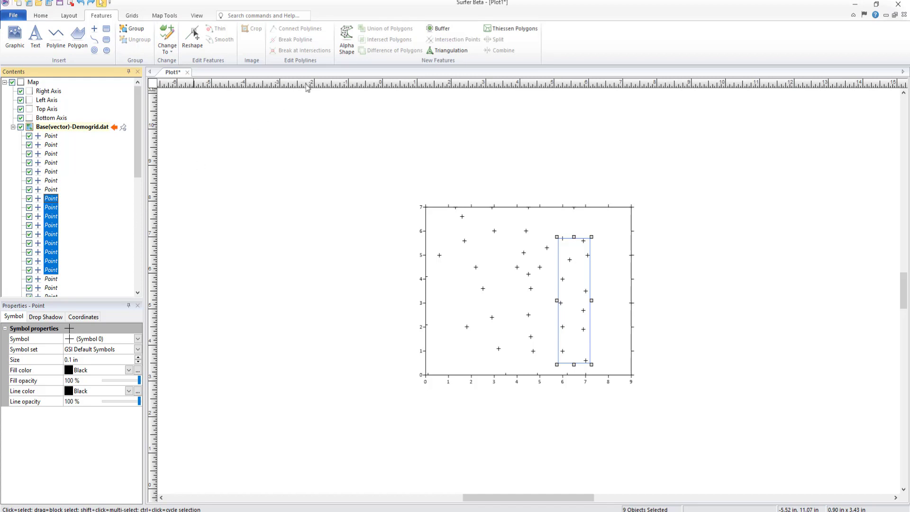
Start an Alpha Shape boundary with Create from kept as 'Selected points only'
{"action": "left_click", "coordinate": [350, 56]}
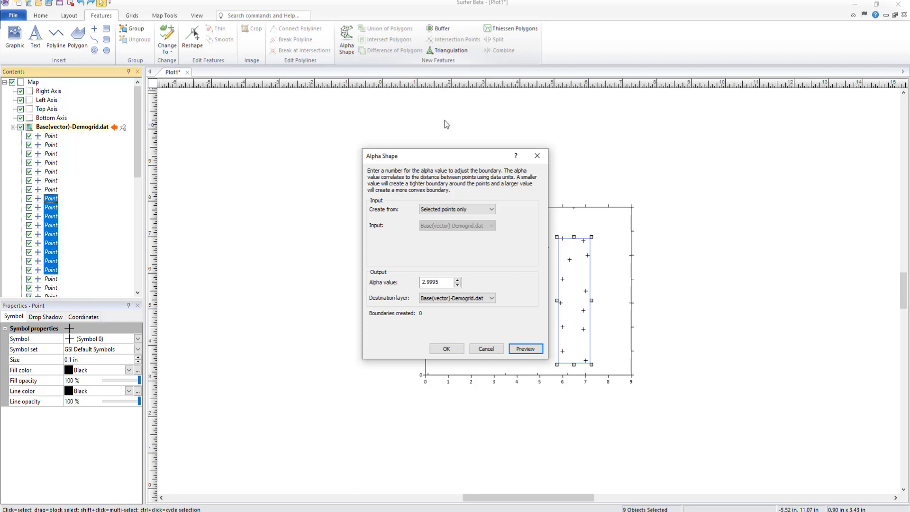
{"action": "left_click", "coordinate": [493, 210]}
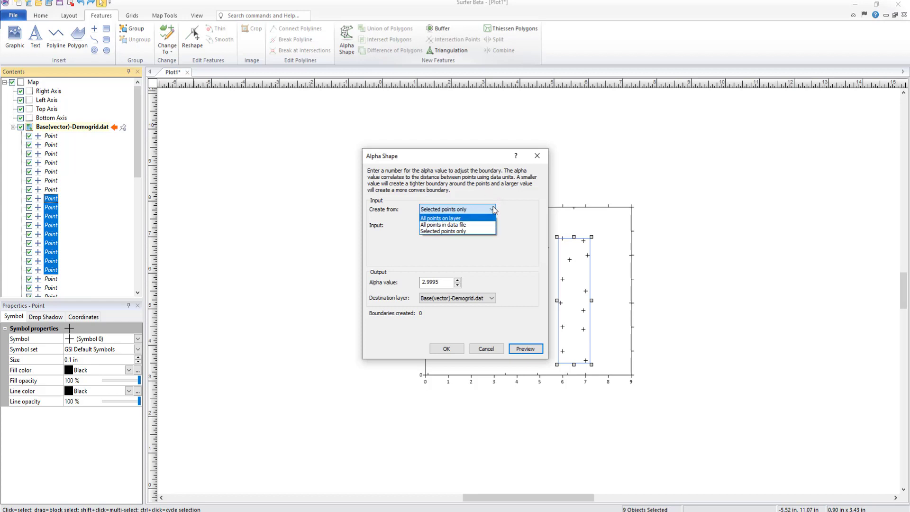
{"action": "key", "text": "Down"}
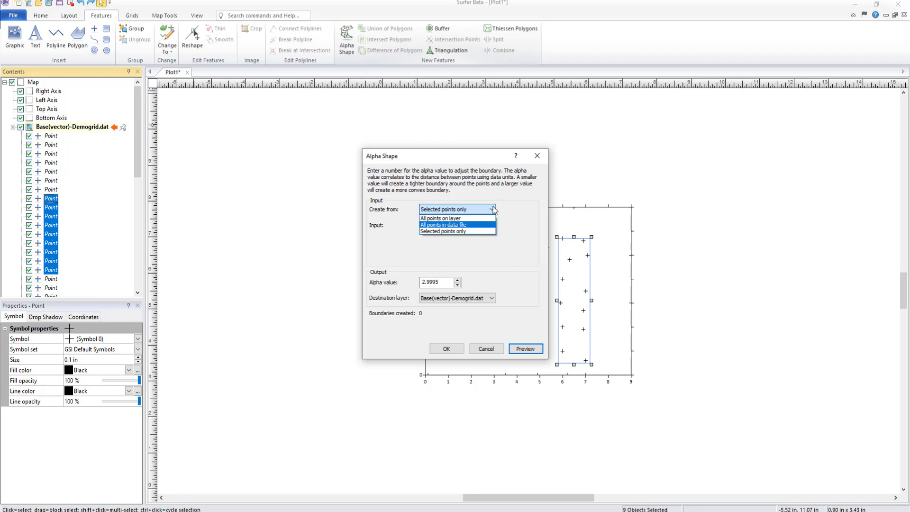
{"action": "key", "text": "Down"}
{"action": "key", "text": "Return"}
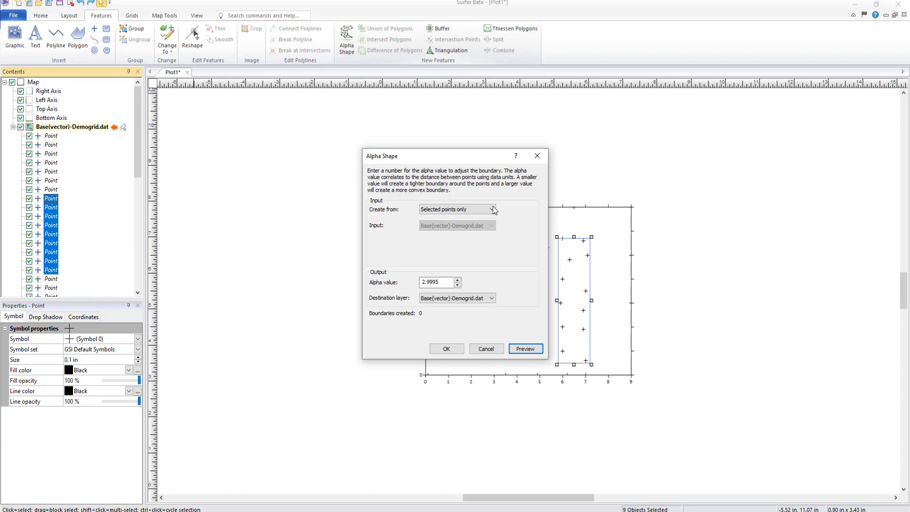
Replace the alpha value 2.9995 with 4 and preview the boundary polygon
{"action": "left_click_drag", "start_coordinate": [440, 283], "coordinate": [420, 284]}
{"action": "type", "text": "4"}
{"action": "left_click", "coordinate": [528, 350]}
Accept the alpha-4 boundary, adding the polygon to the Demogrid layer
{"action": "left_click", "coordinate": [450, 349]}
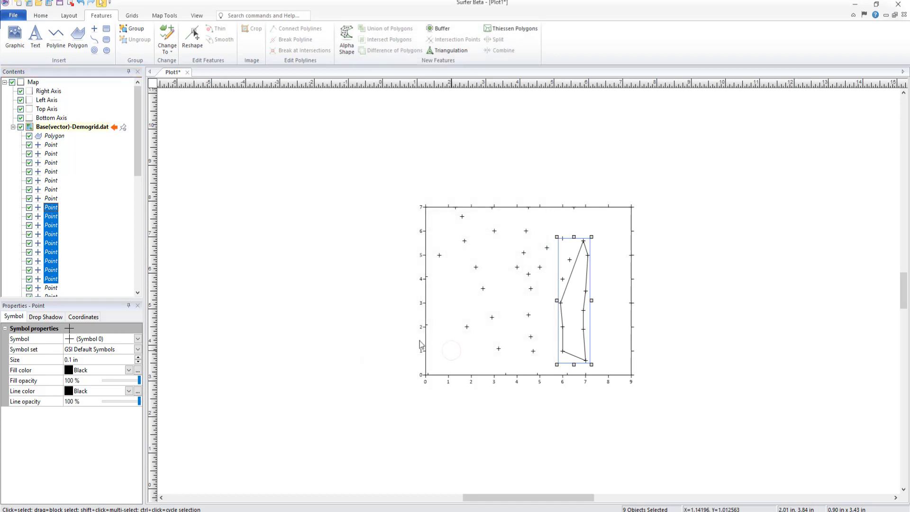